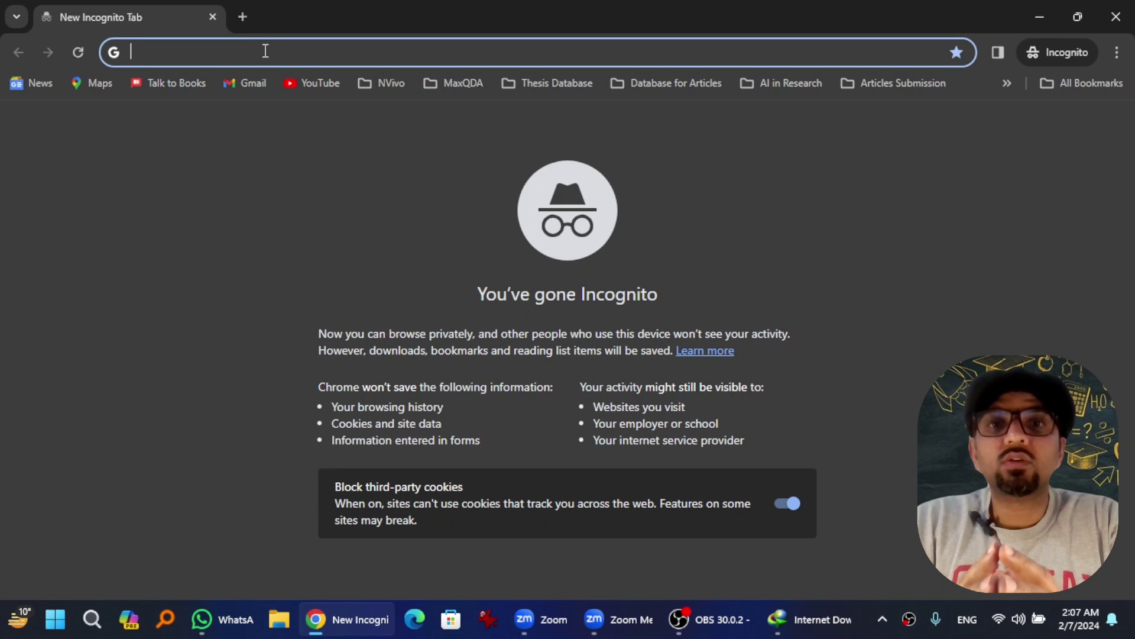
Step: Load mathworks.com in the Chrome tab
text(math)
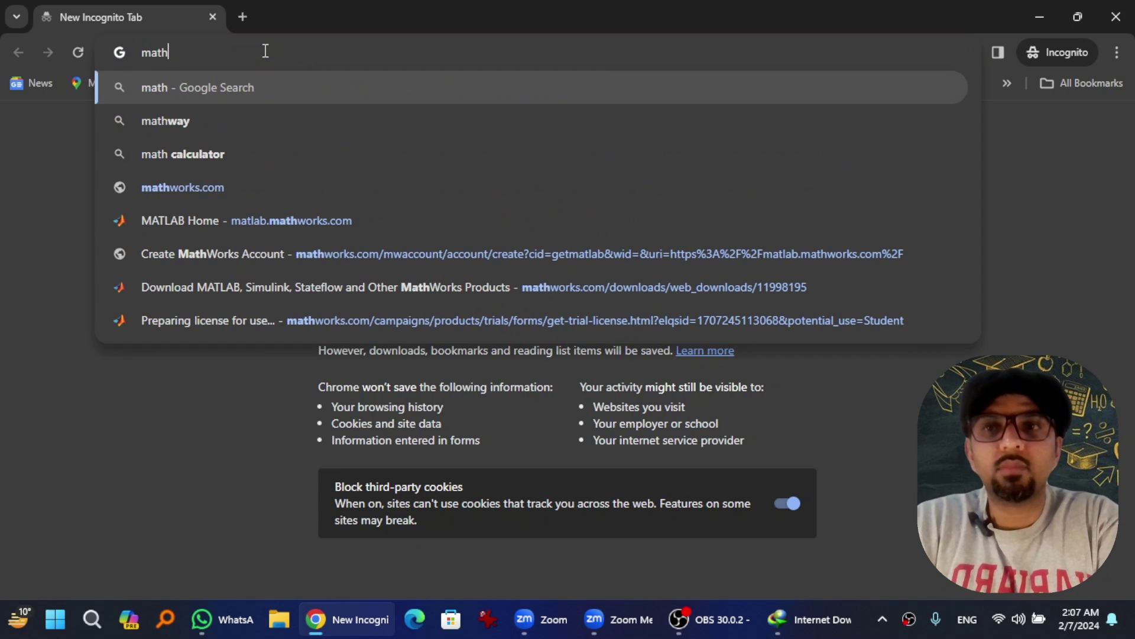
text(works)
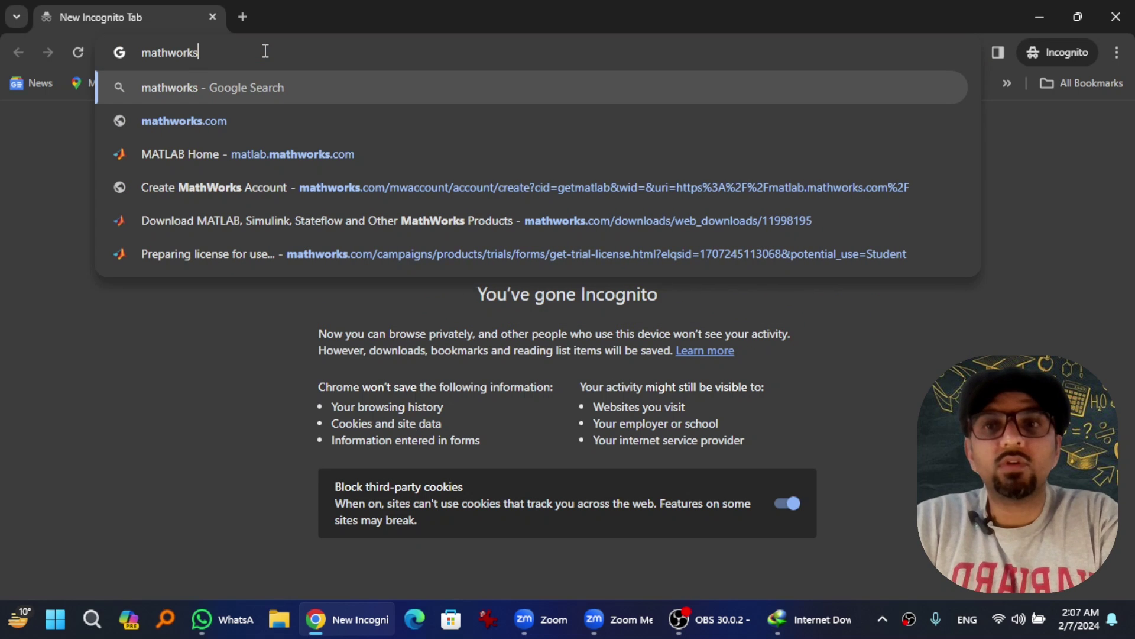
text(.com)
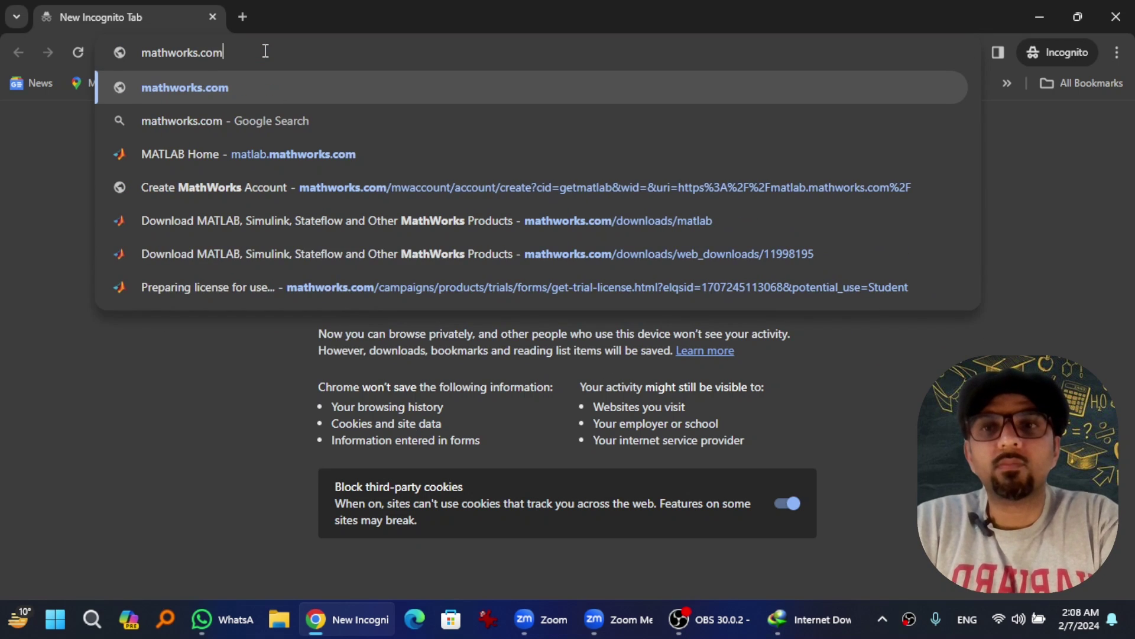
key(Return)
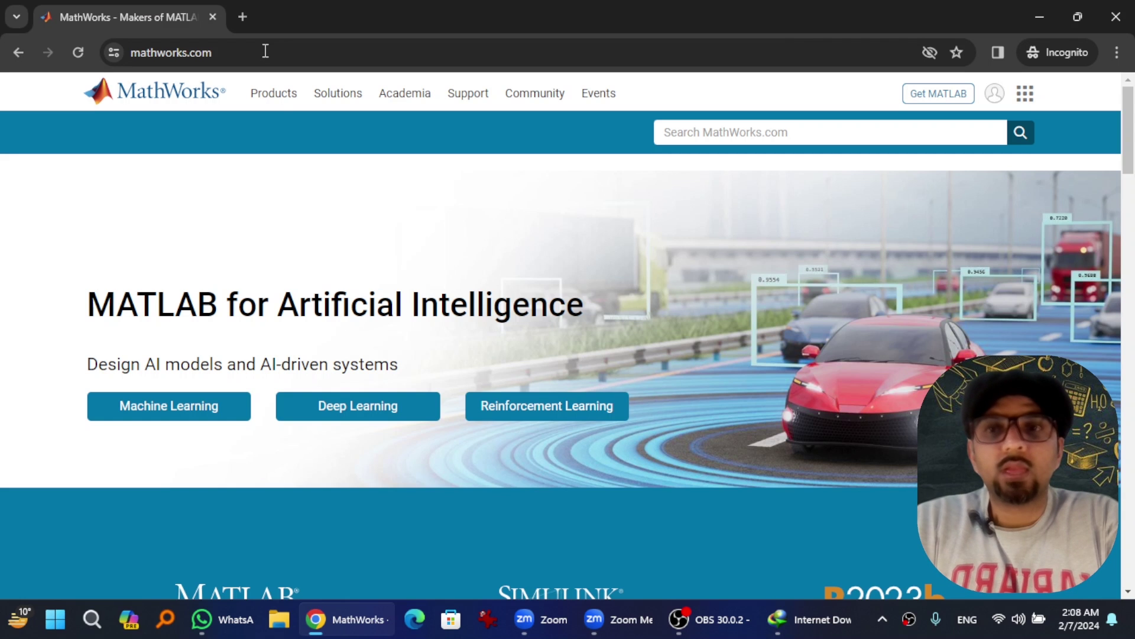
Step: Go from Products to the MATLAB page, then Get MATLAB, and open the Create Account form
click(274, 101)
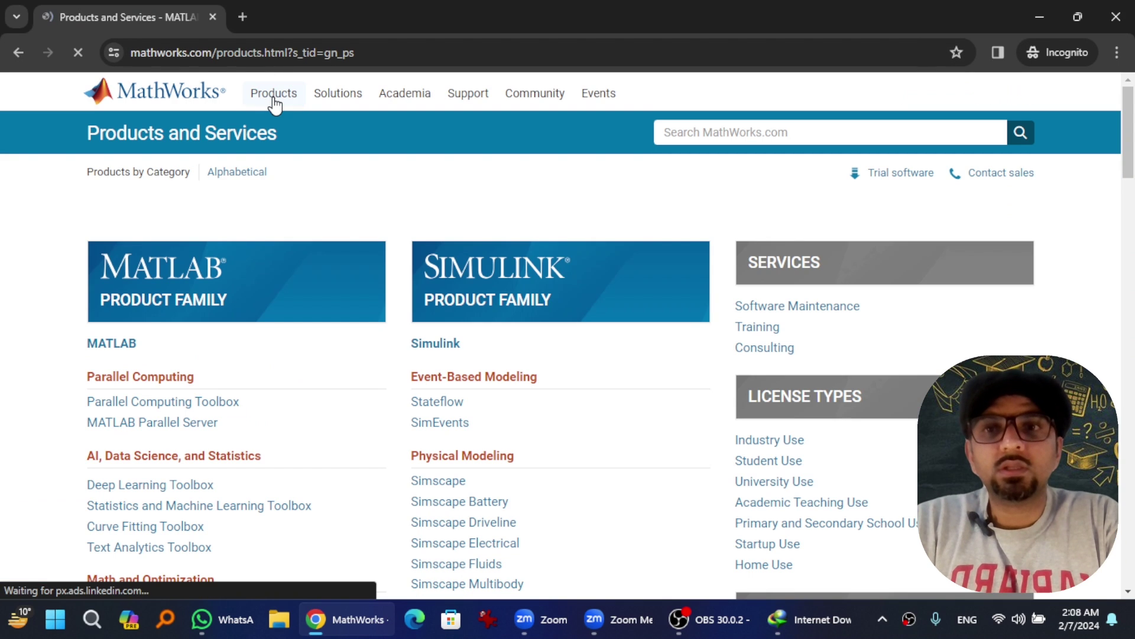
click(112, 349)
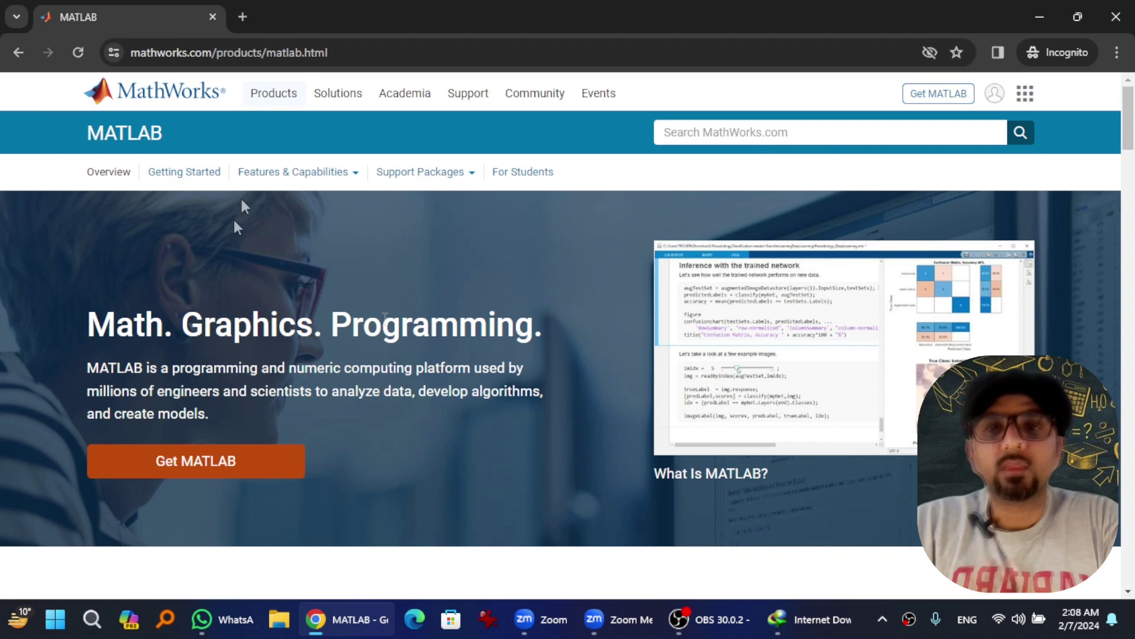
click(183, 467)
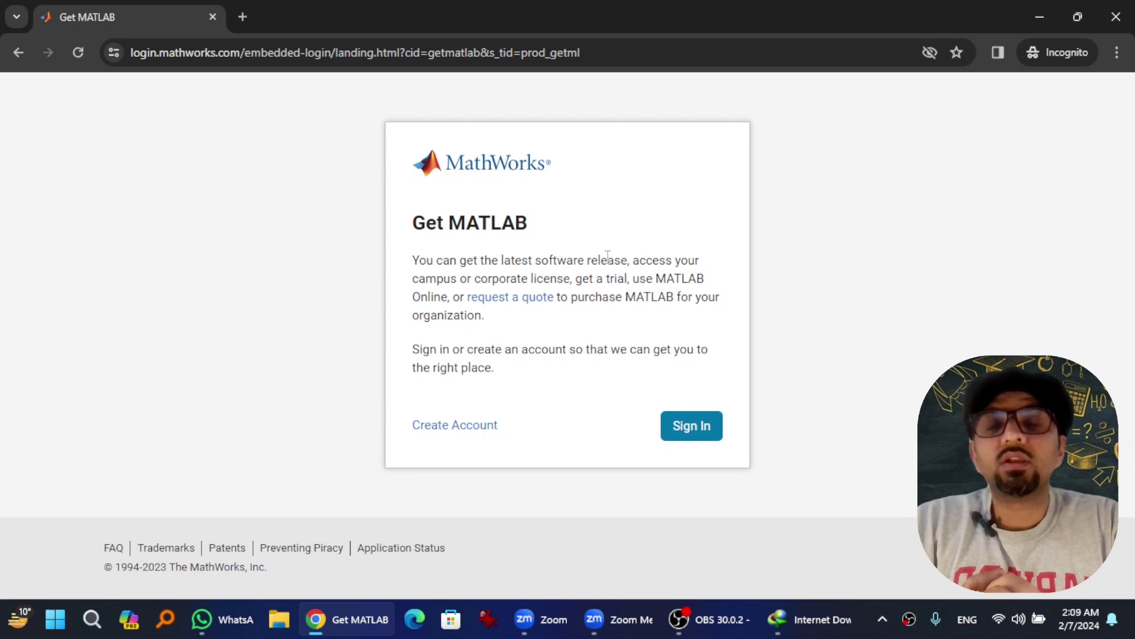
click(488, 427)
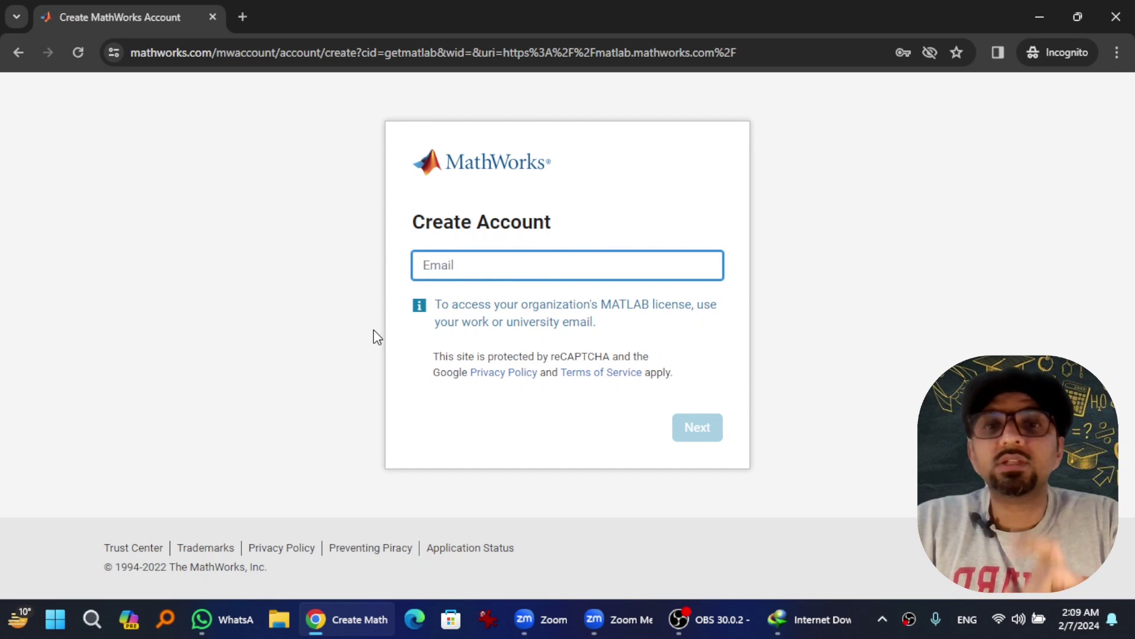
Step: Submit the account e-mail address, then the account password, to reach e-mail verification
key(ctrl+v)
click(698, 429)
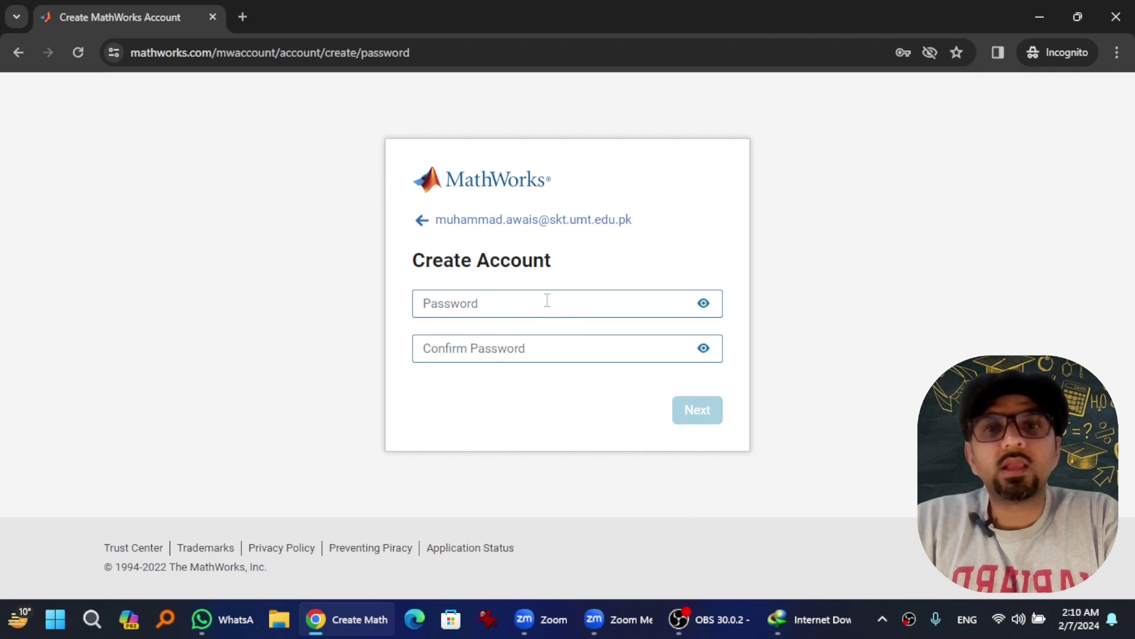
click(547, 300)
key(ctrl+v)
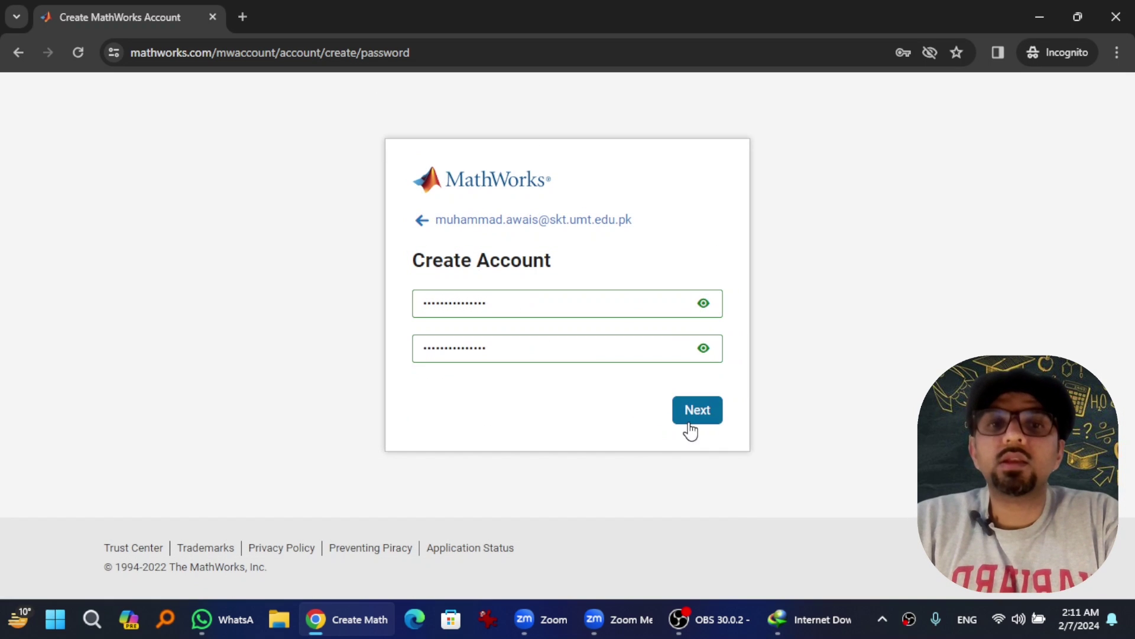
click(690, 429)
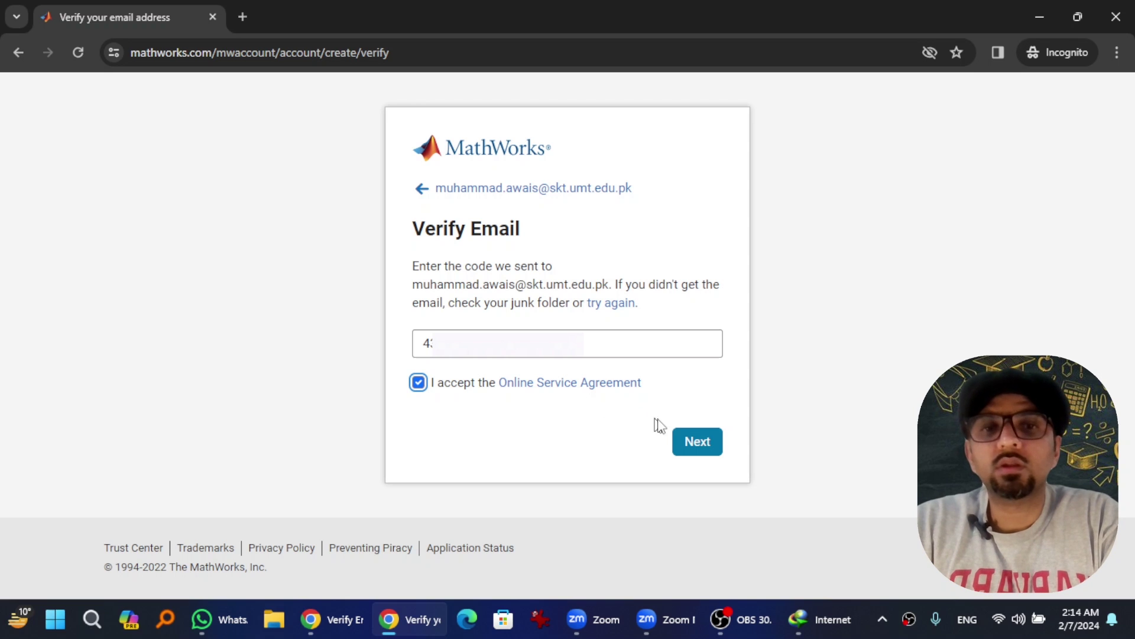
Step: Submit the verification, enter the user's first and last name, and set location to Pakistan
click(691, 436)
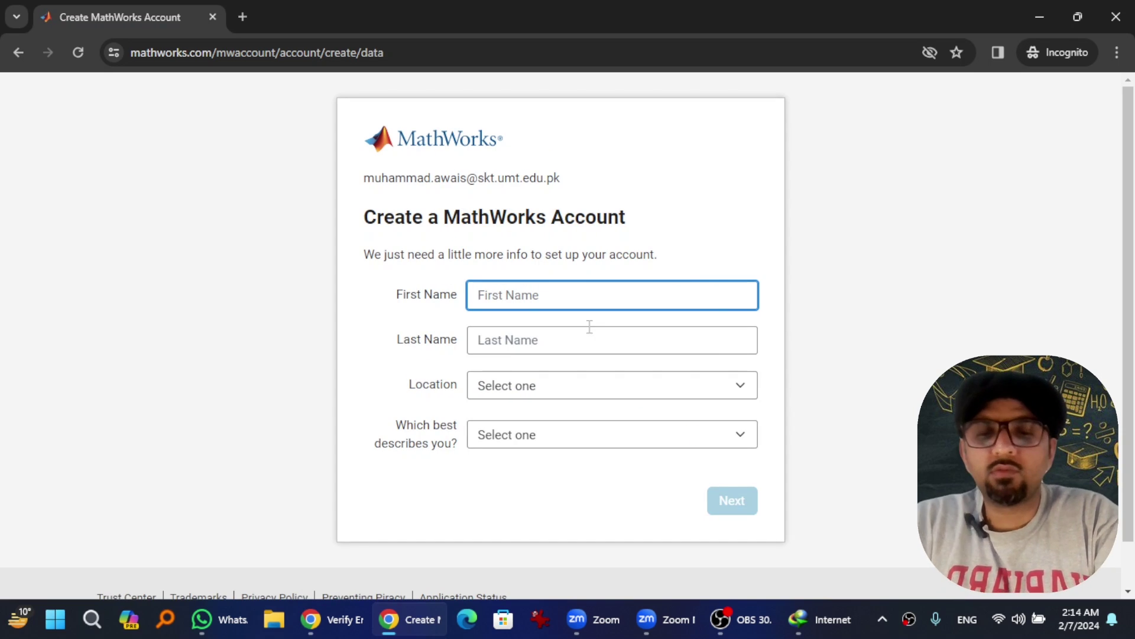
key(Tab)
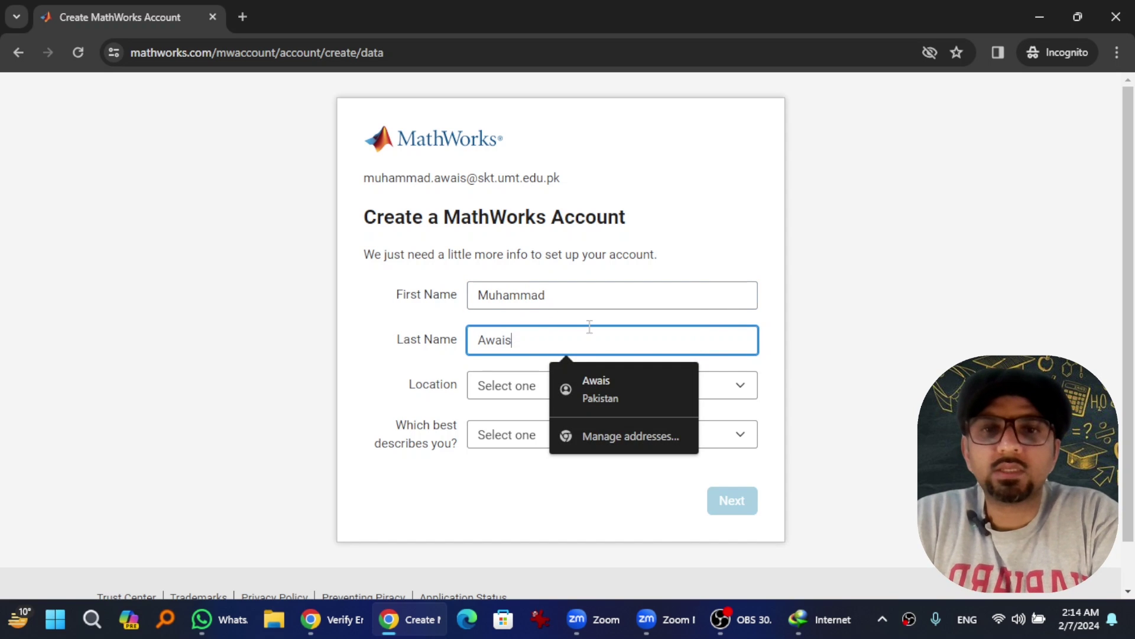
key(Tab)
click(560, 389)
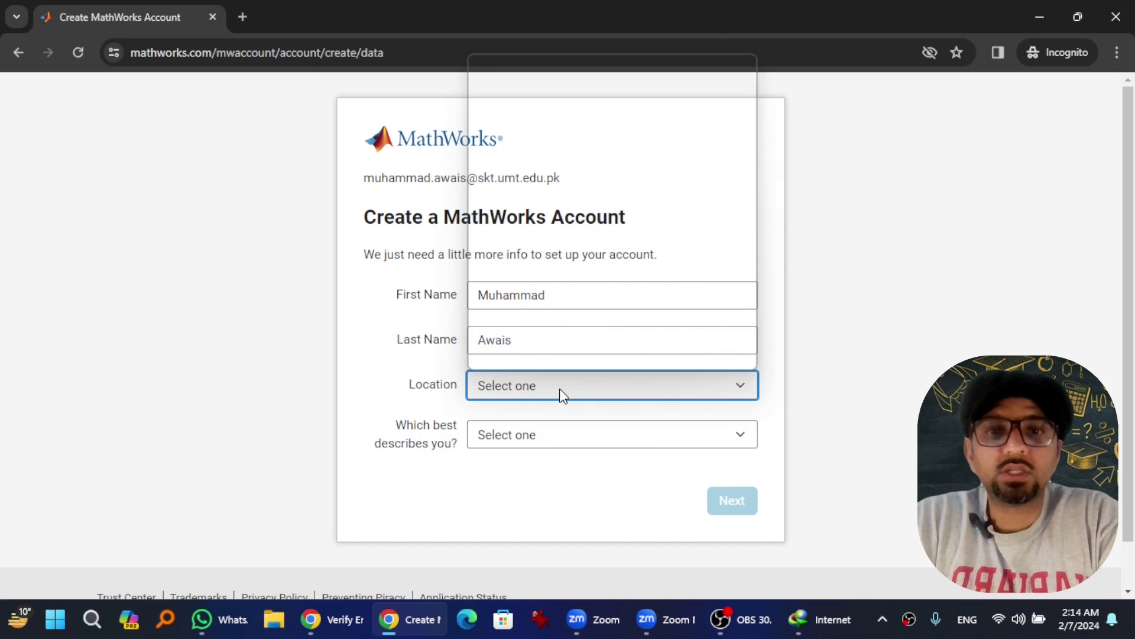
key(p)
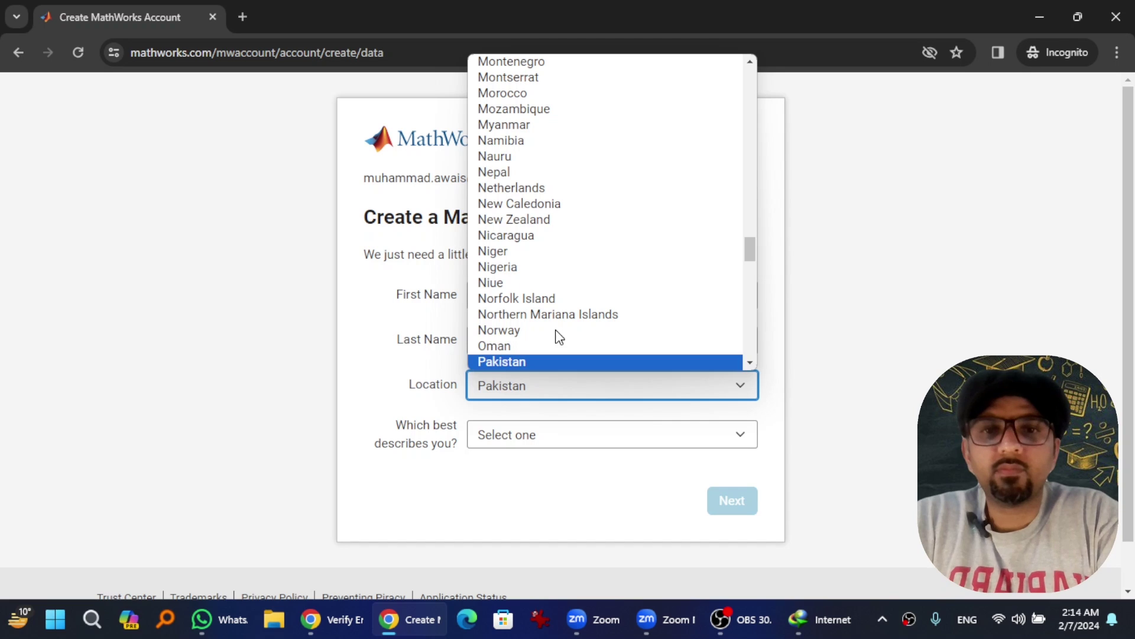
click(500, 360)
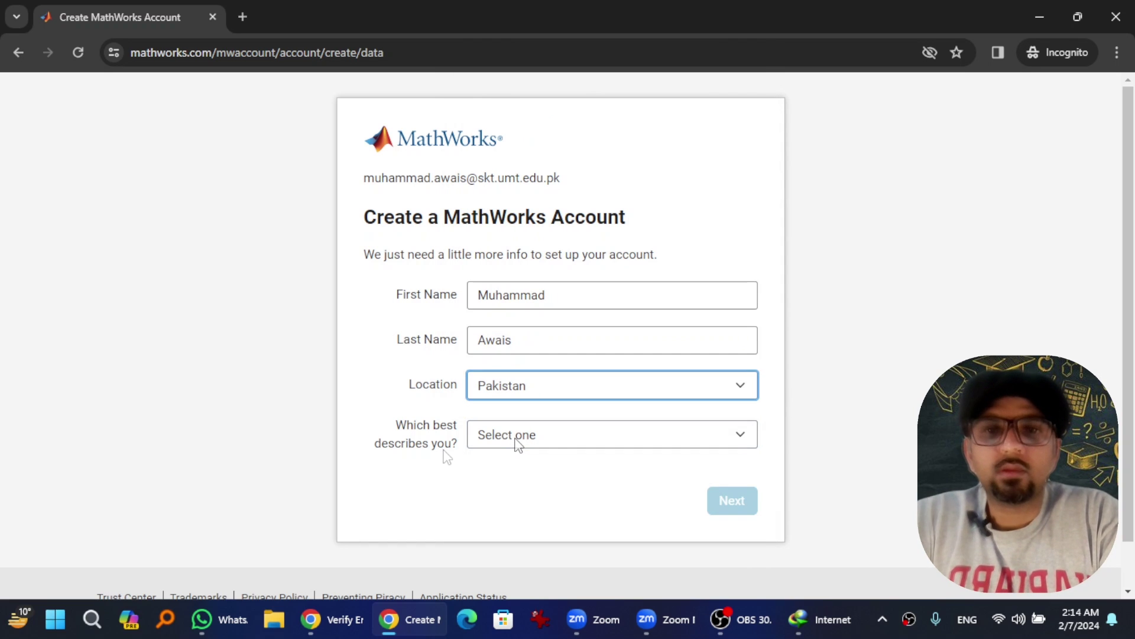
Step: Choose teacher/researcher in academia, Electrical and Computer Engineering, and Educator, Researcher (College, University)
click(518, 440)
click(521, 441)
click(540, 439)
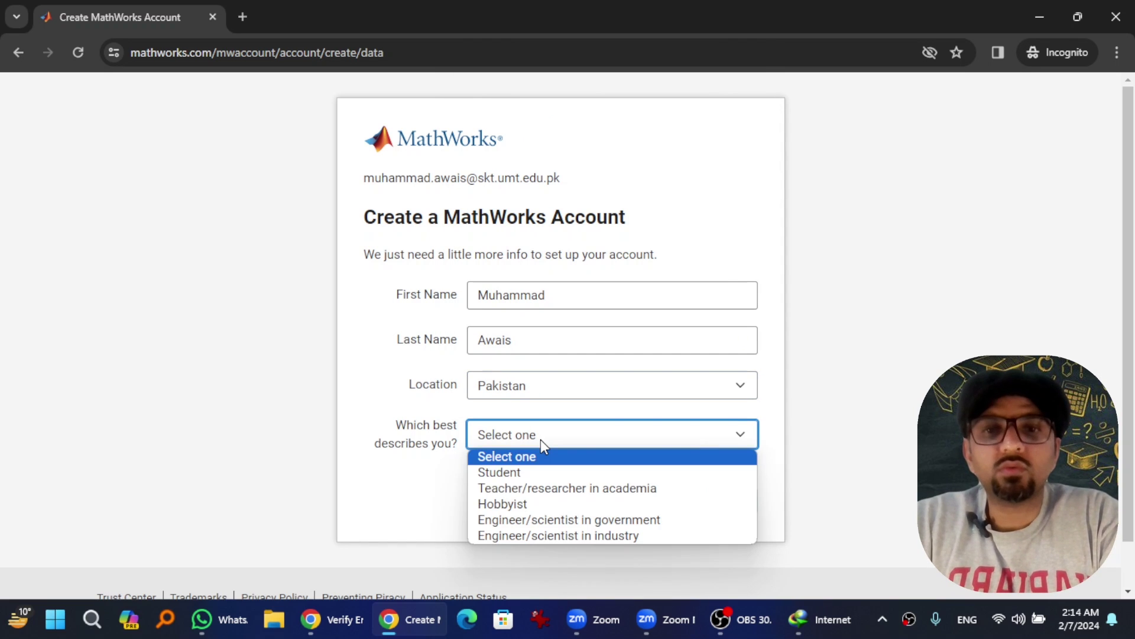
click(525, 489)
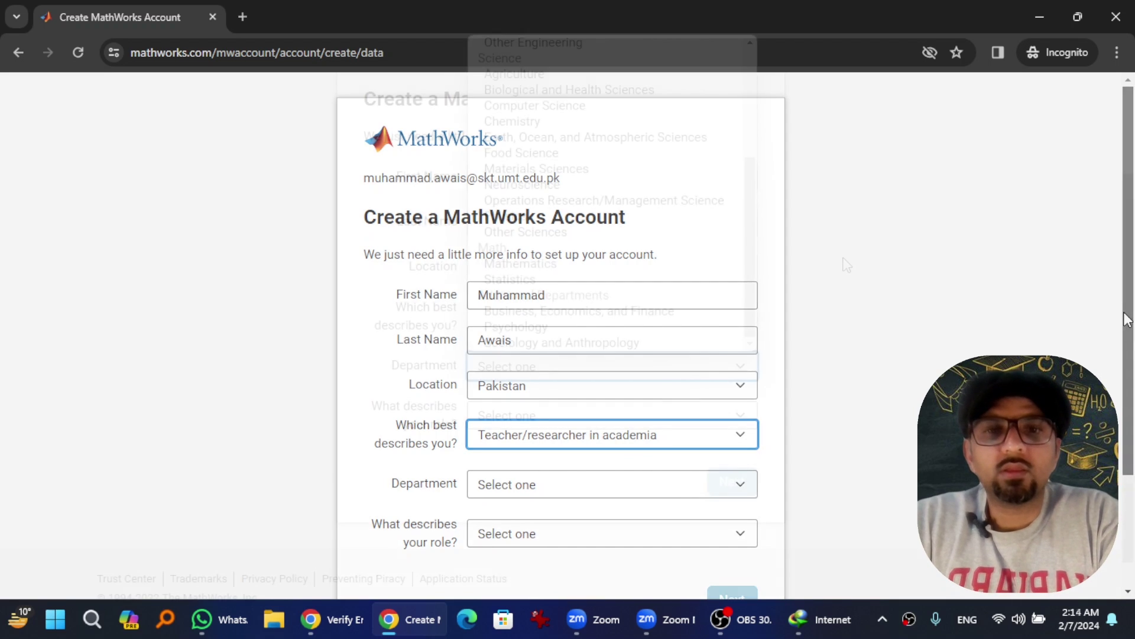
scroll(647, 347, down, 2)
click(609, 367)
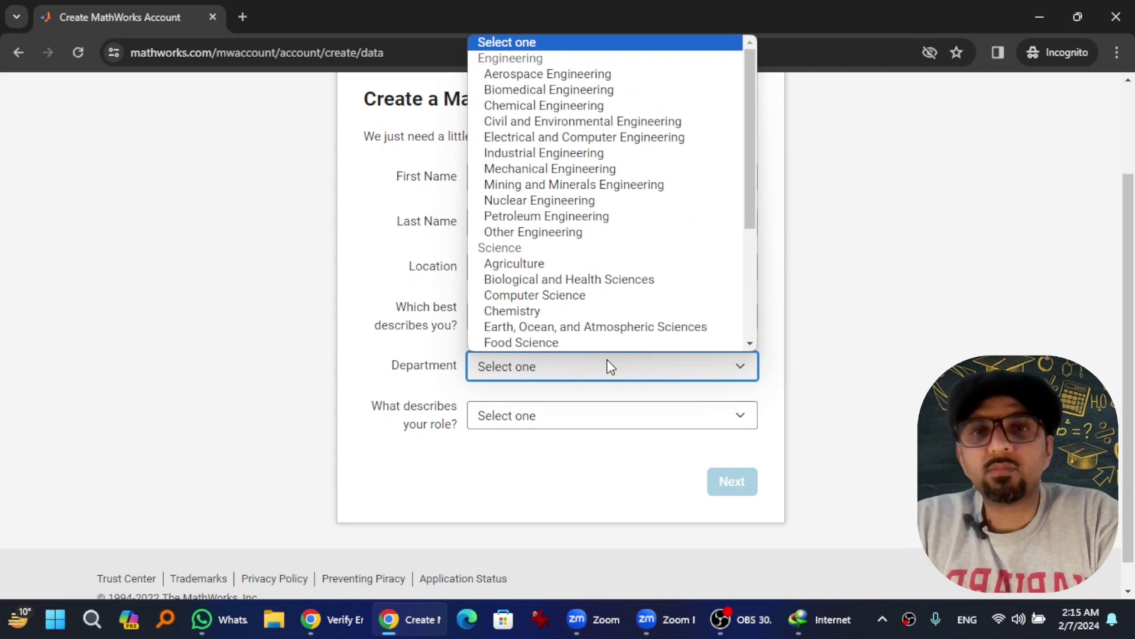
click(552, 137)
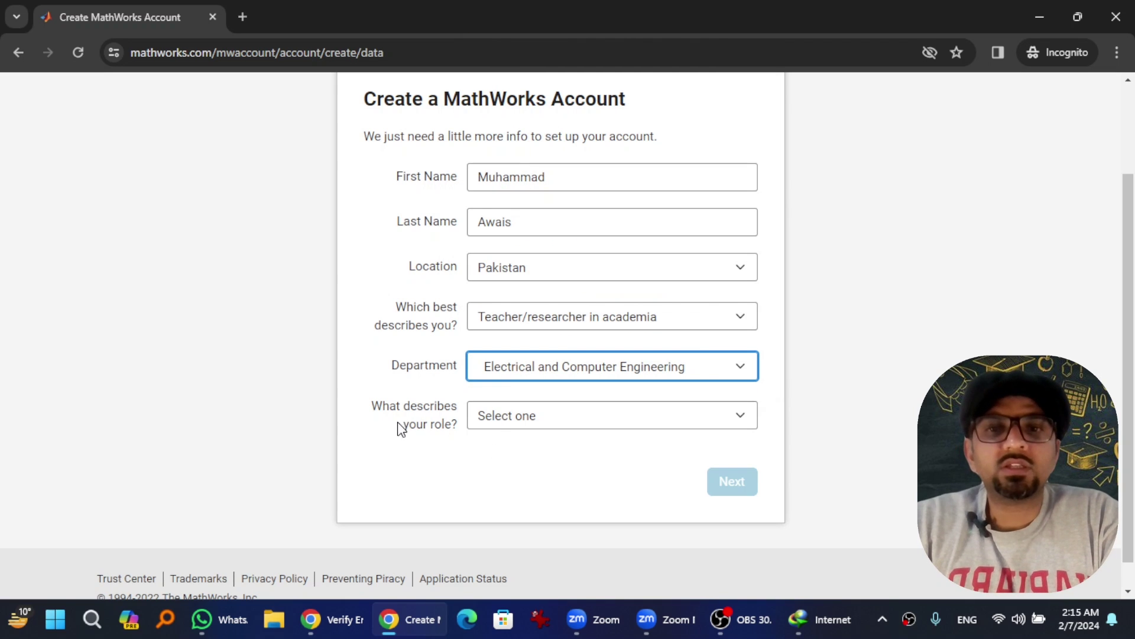
click(539, 417)
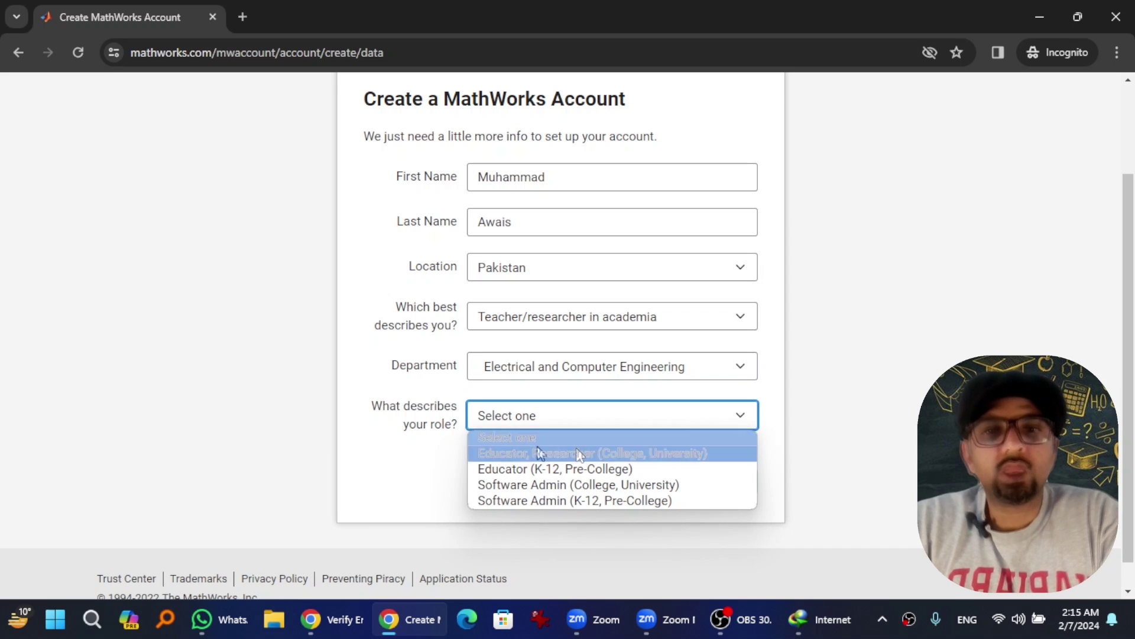
click(641, 454)
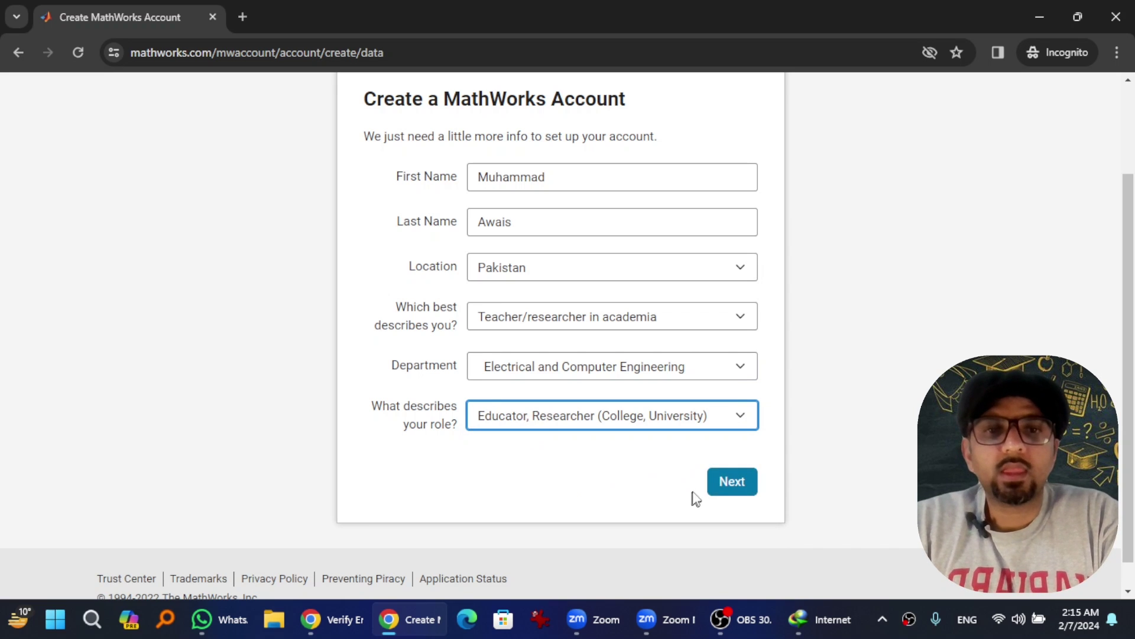
Step: Set the school to University of Management and Technology and create the account
click(742, 482)
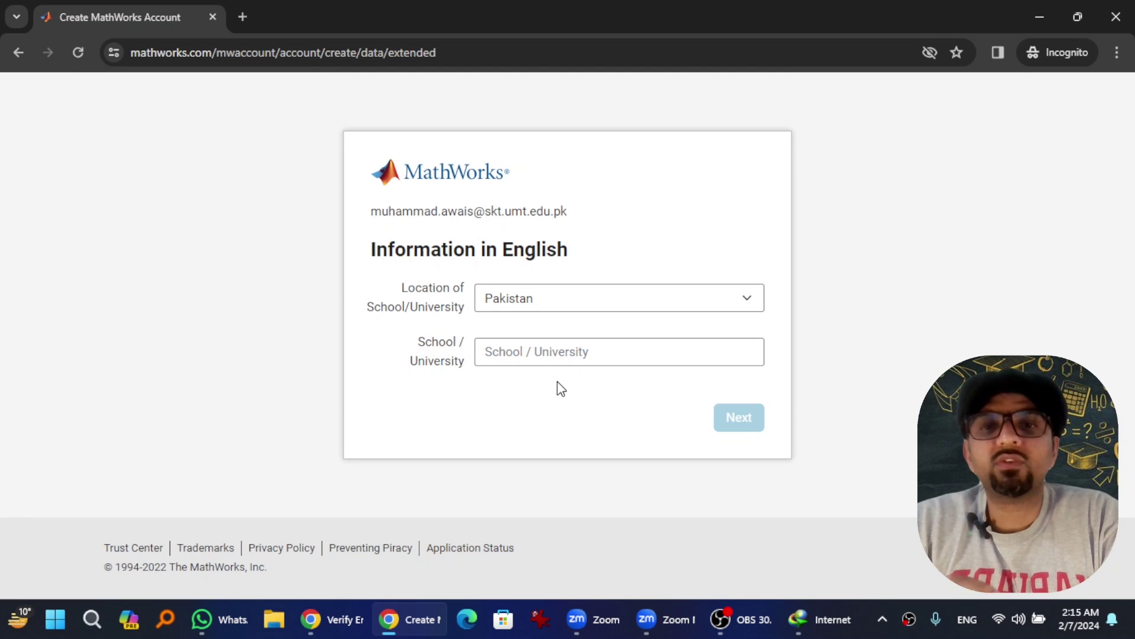
click(536, 350)
text(Univer)
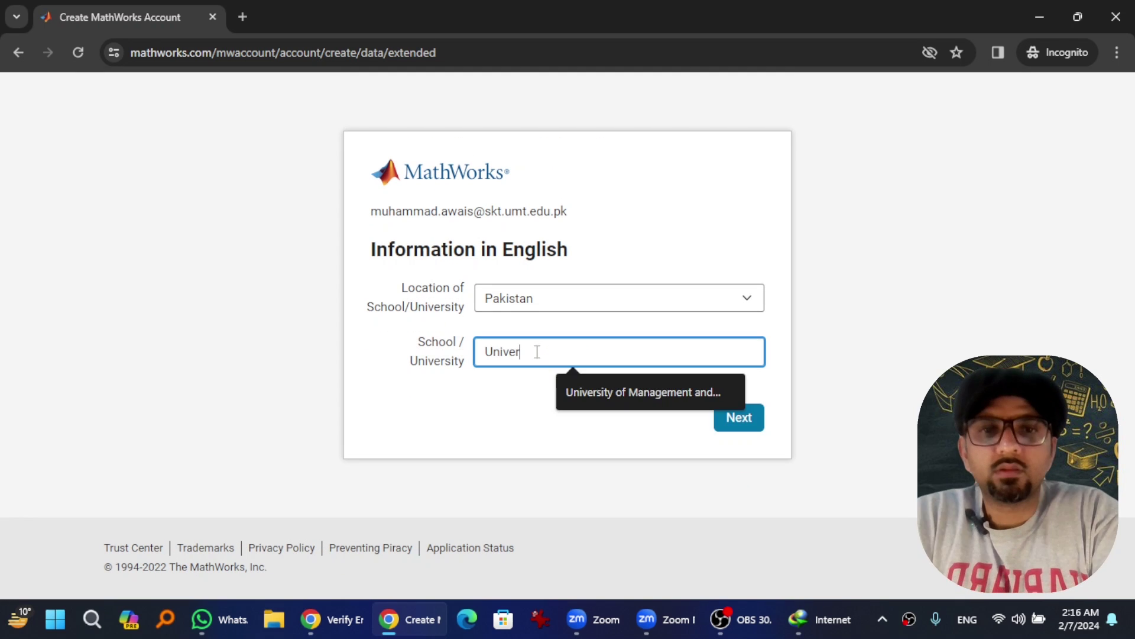
click(575, 402)
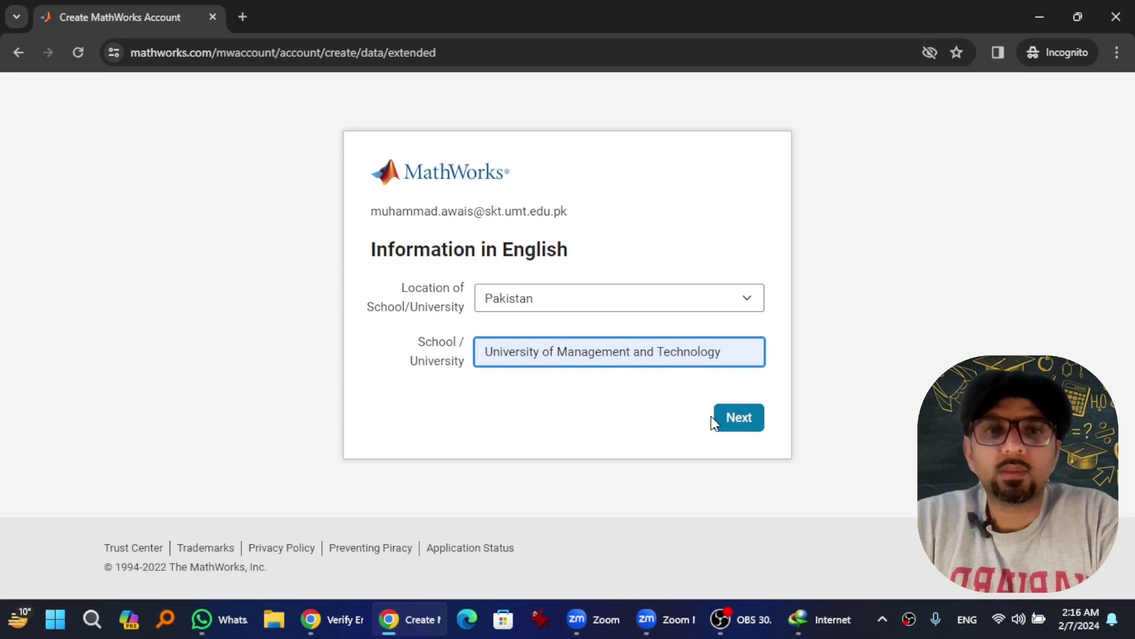
click(734, 421)
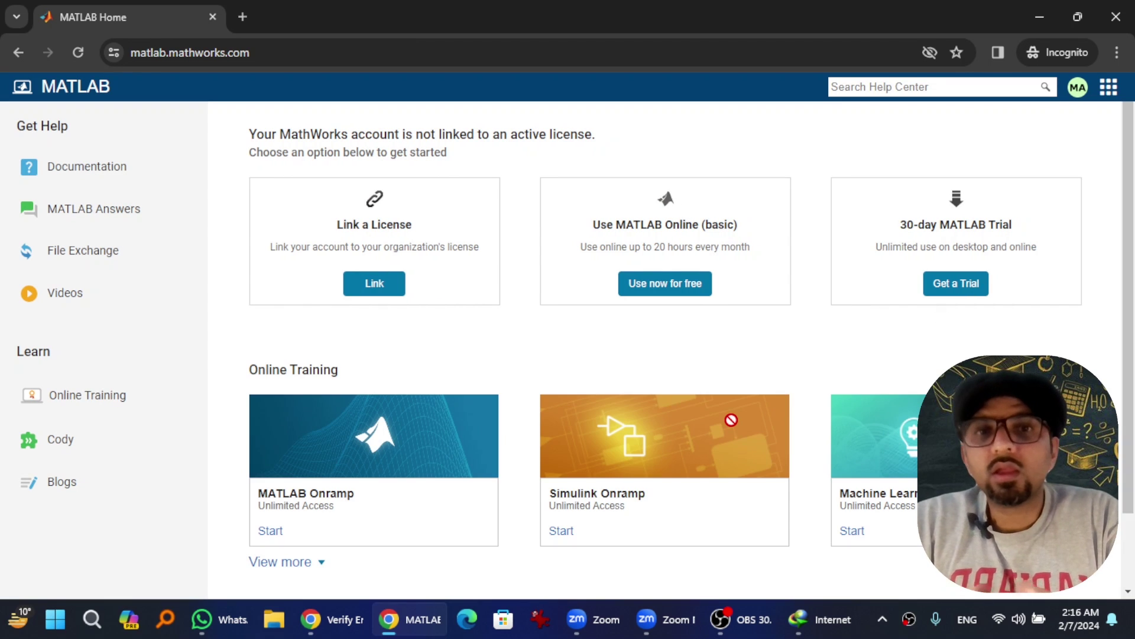
Step: Request the 30-day trial with city Lahore, saved zip code, and MATLAB Essentials as the use
click(956, 285)
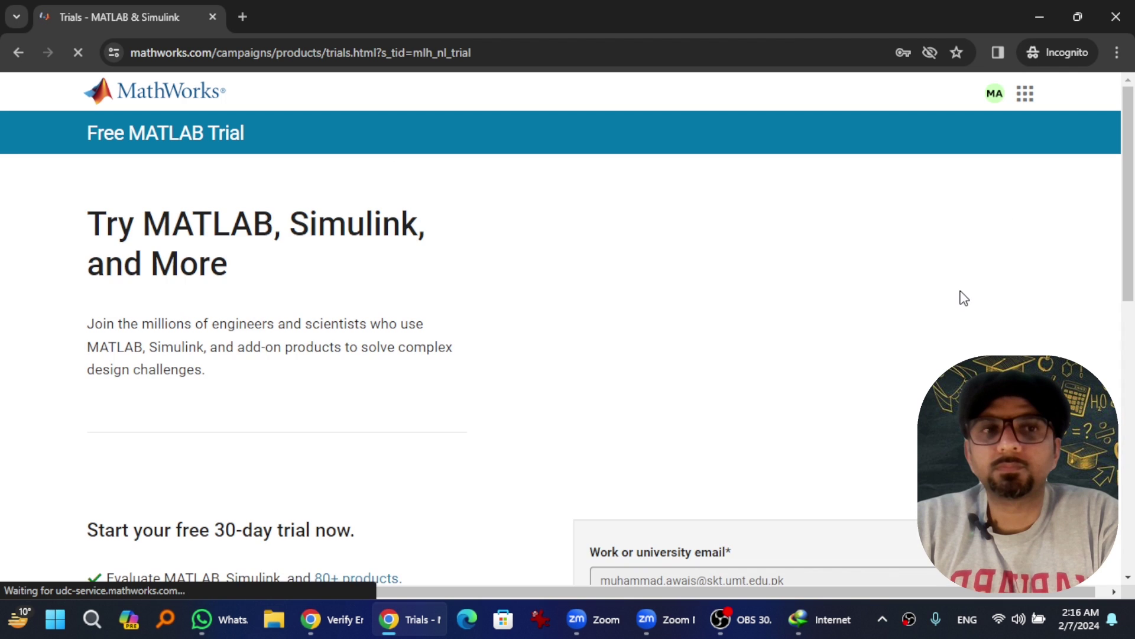
drag(1133, 178, 1133, 374)
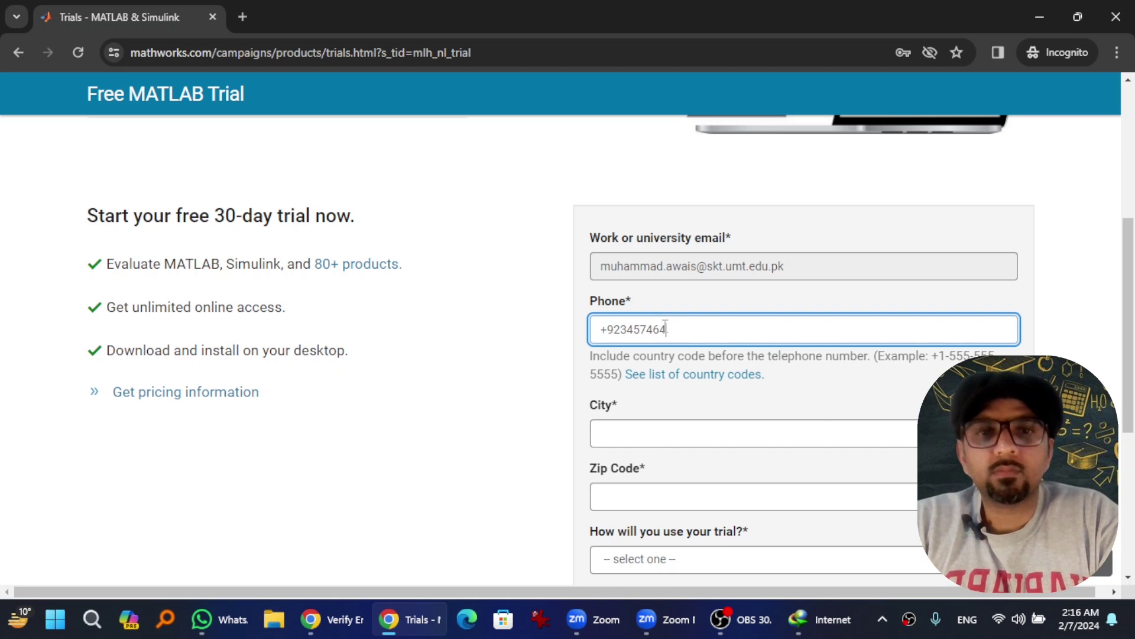
key(Tab)
key(Tab)
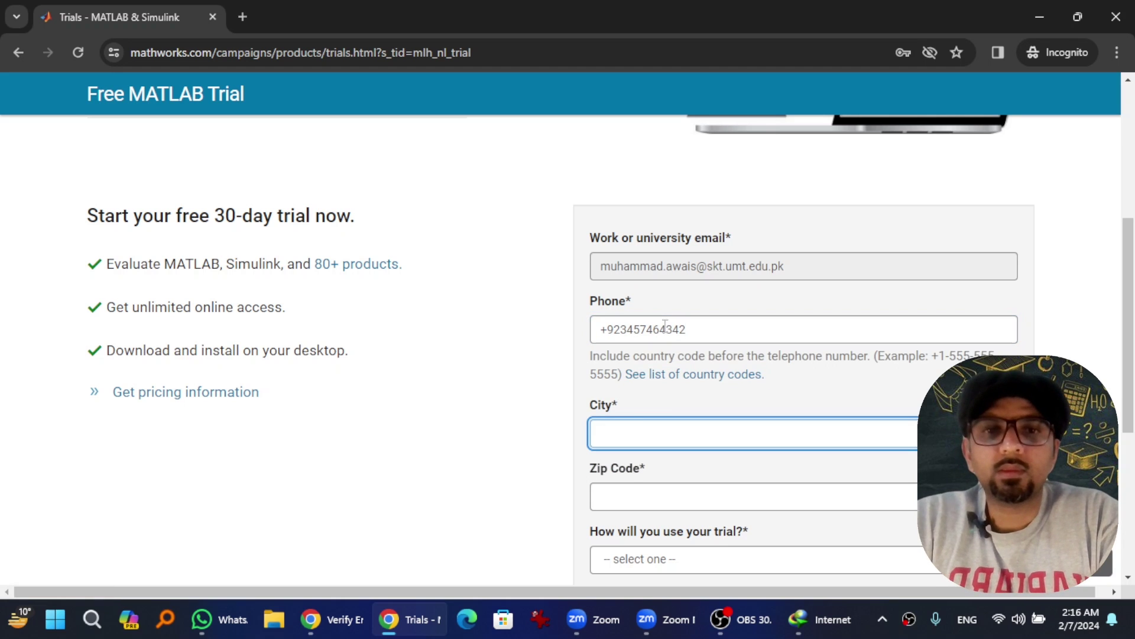
text(Lahore)
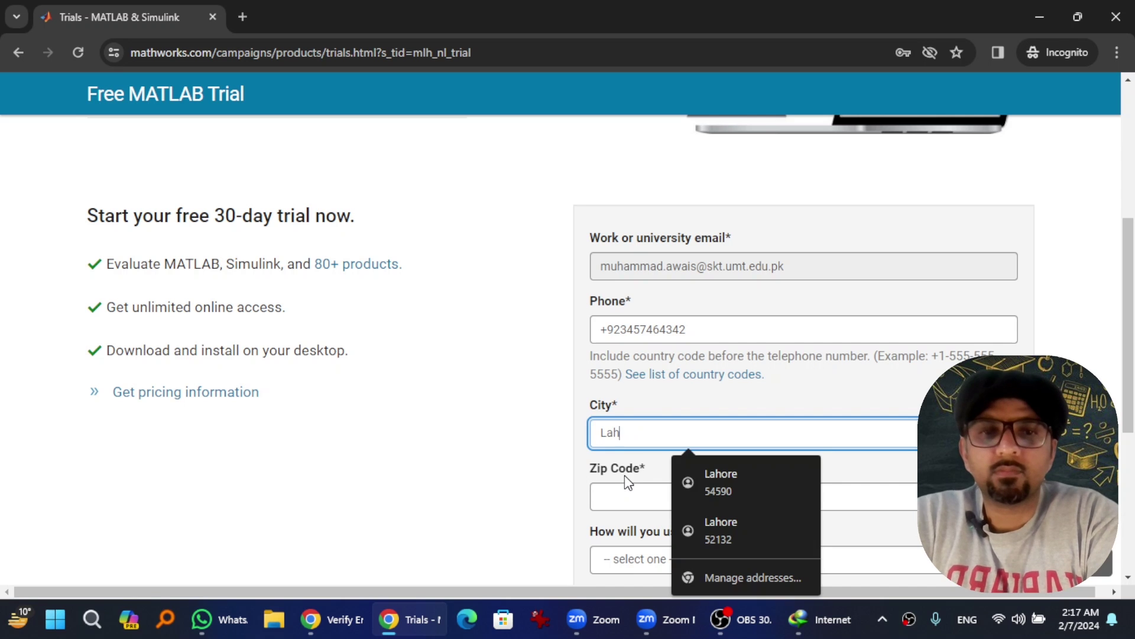
click(713, 477)
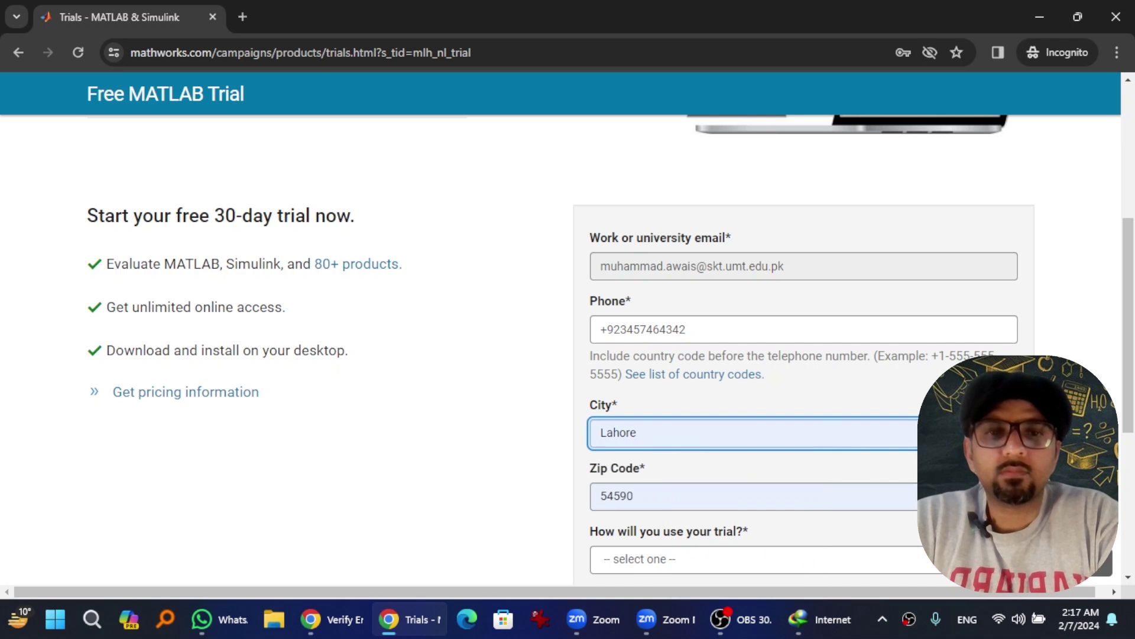
drag(1129, 415, 1129, 450)
click(663, 413)
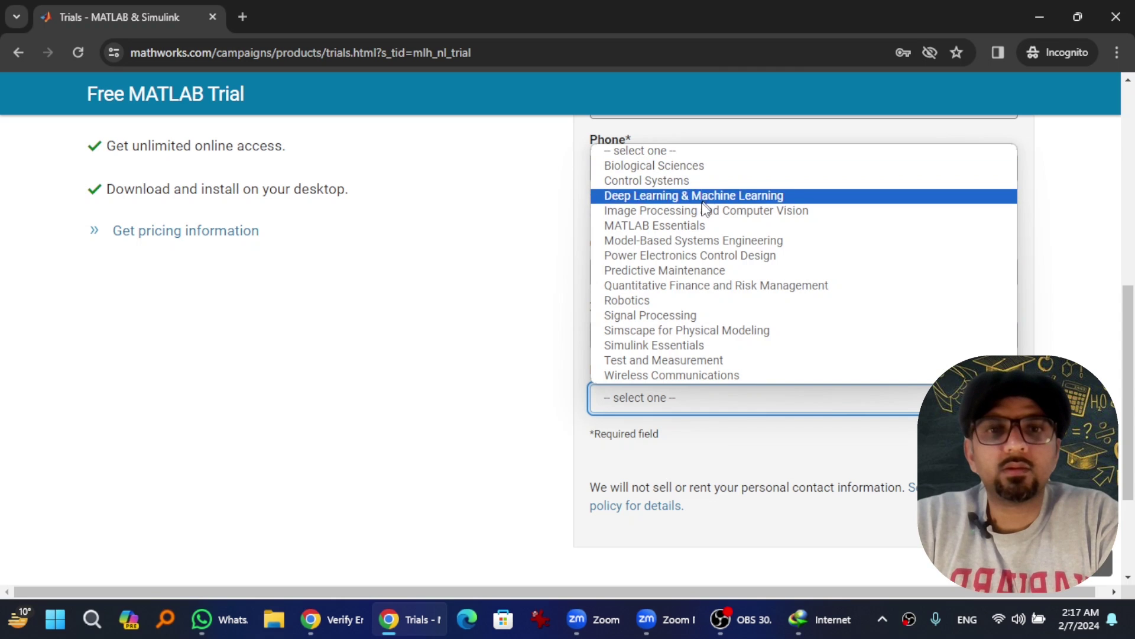
click(672, 225)
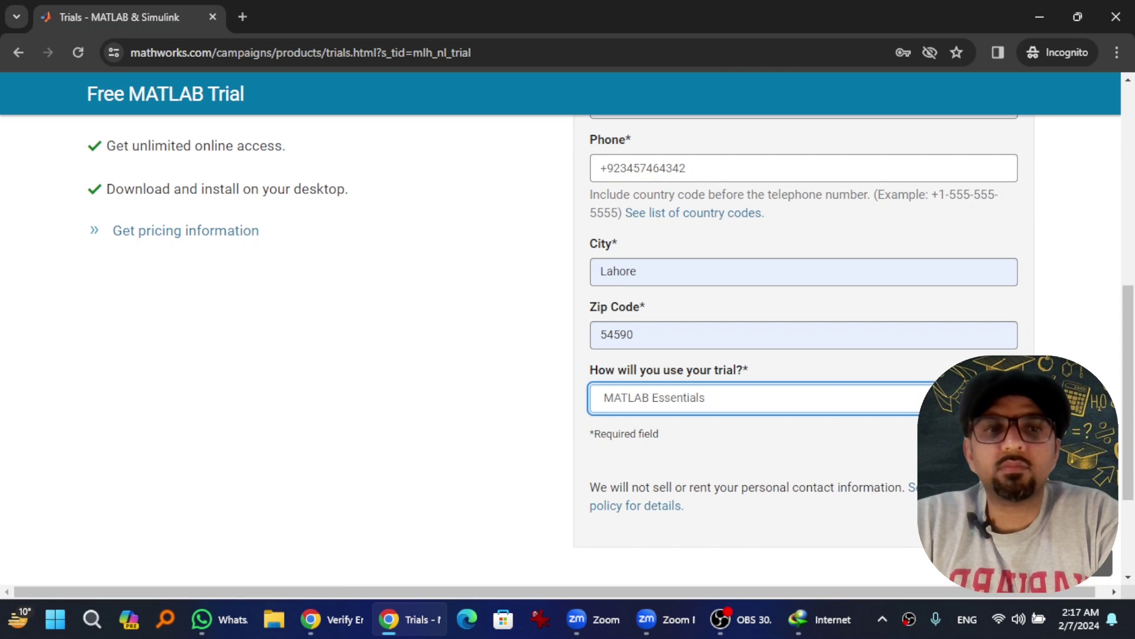
key(Return)
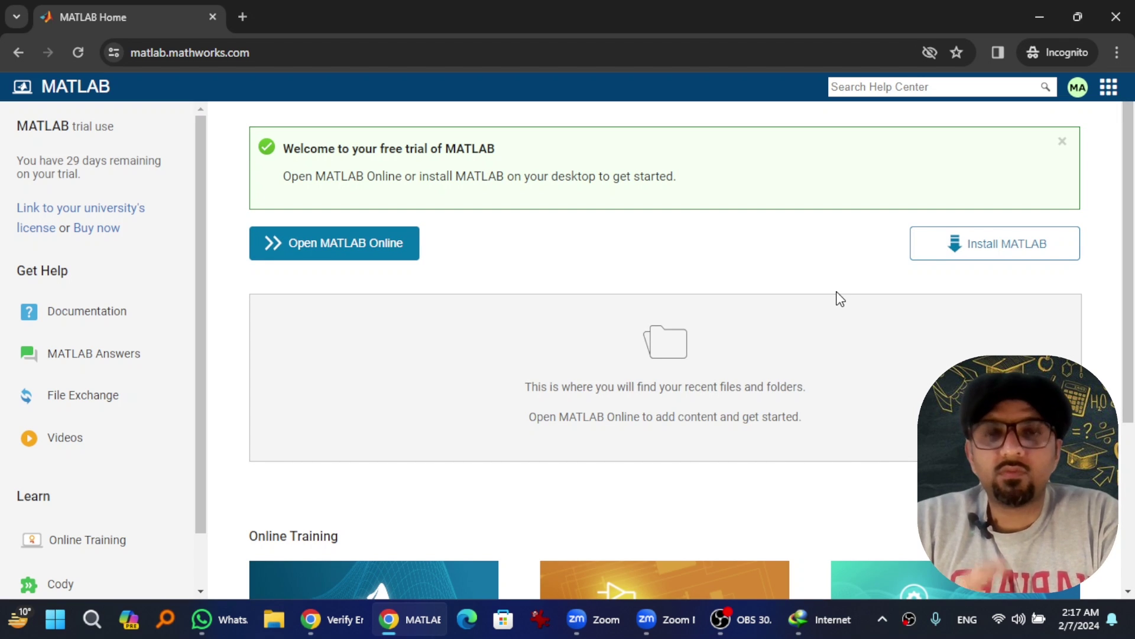
Step: Start the R2023b Windows installer download from the Install MATLAB downloads page
click(988, 248)
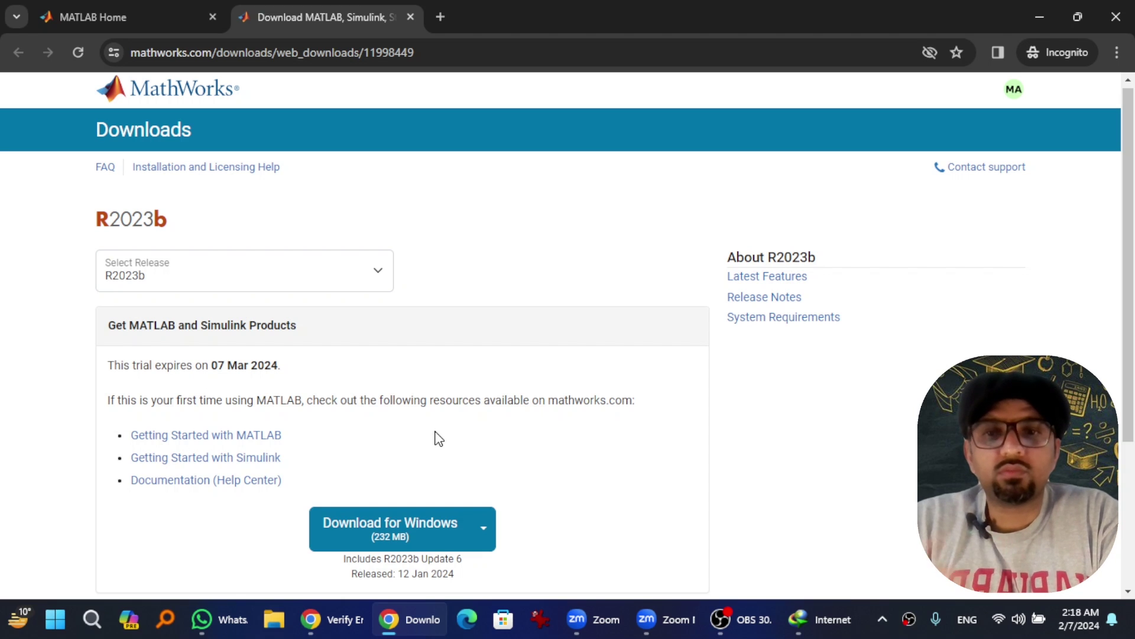
click(380, 535)
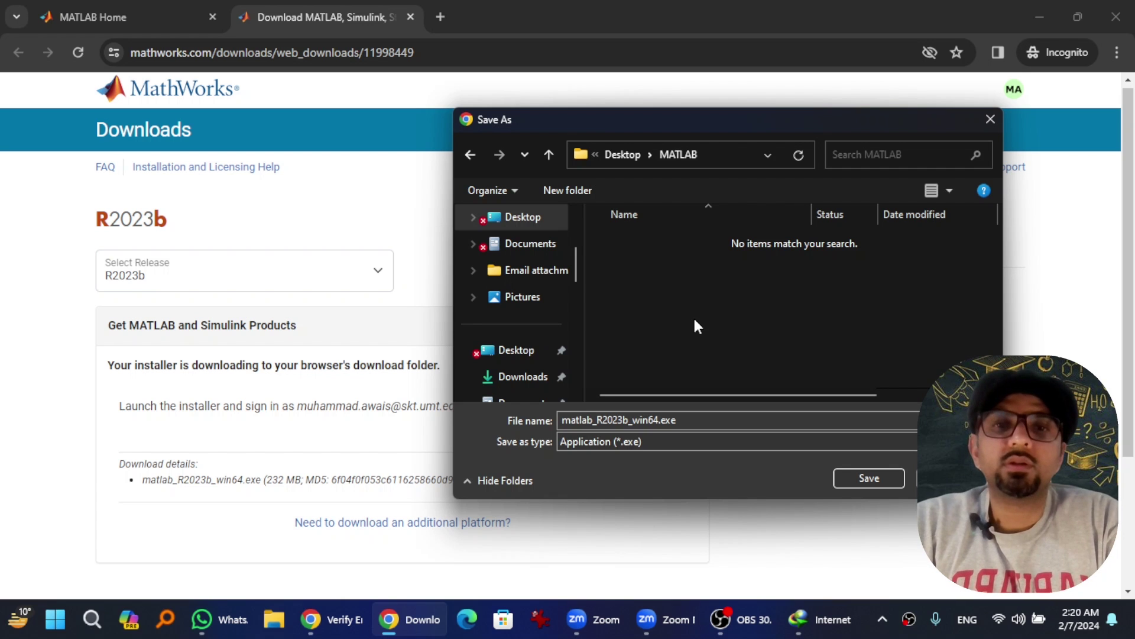
Step: Save matlab_R2023b_win64.exe to Desktop > MATLAB and show it in File Explorer
click(864, 478)
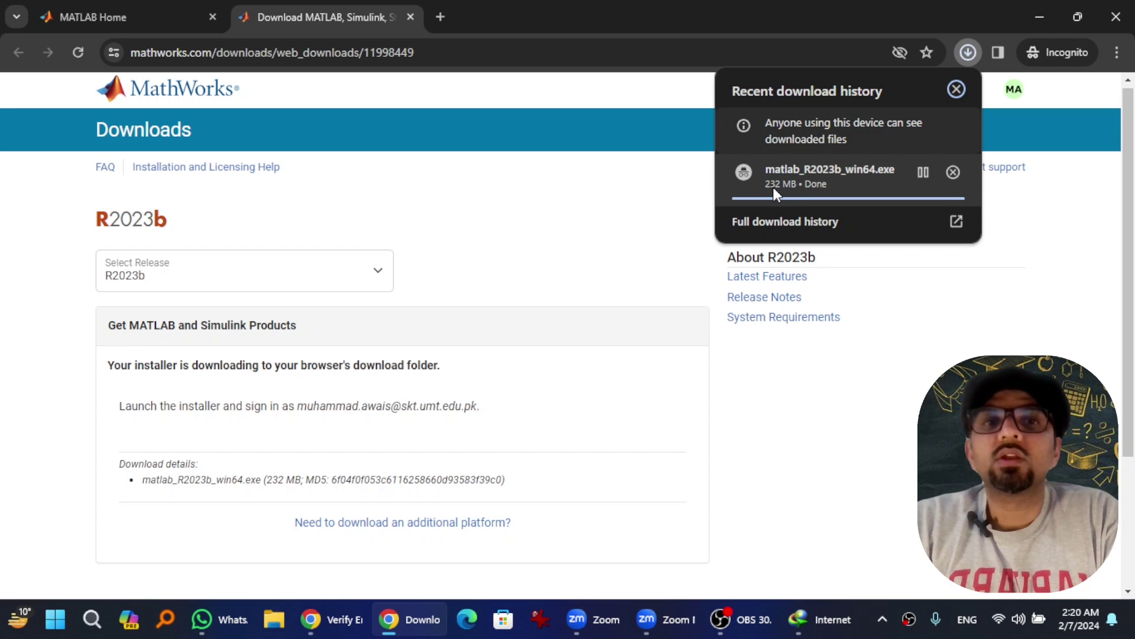
click(782, 187)
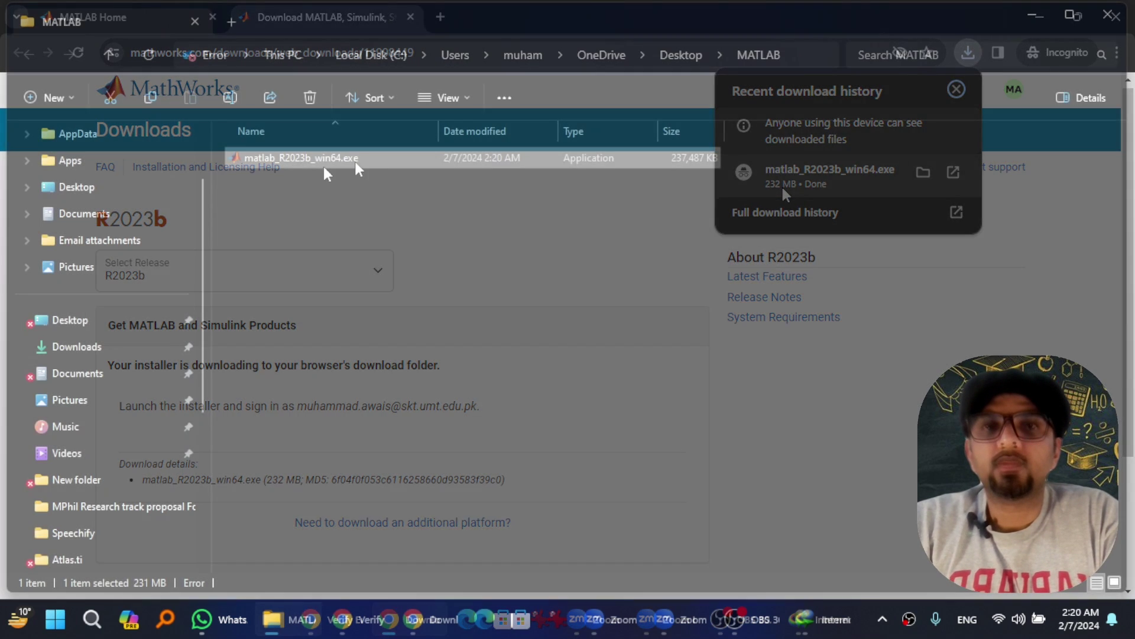